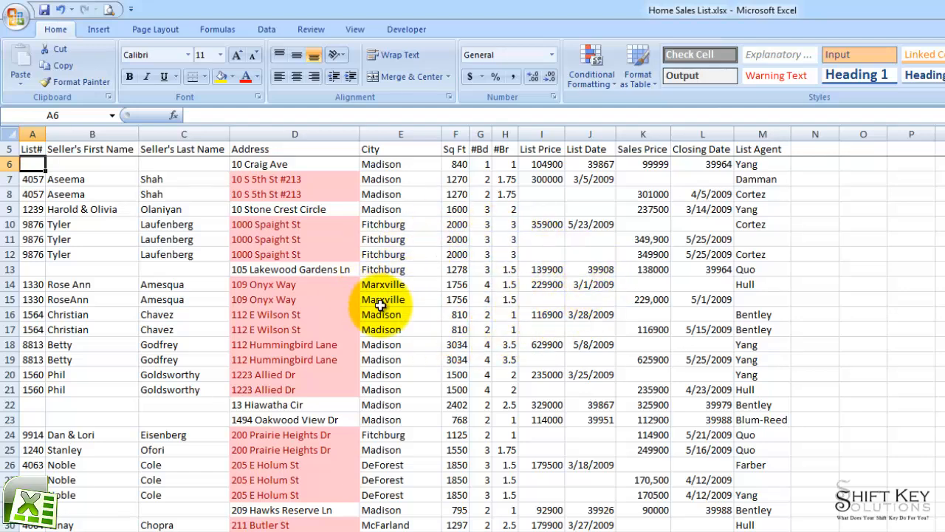
# - Save a copy of the workbook as an Excel Workbook in Student Files, adding the student's full name after "Home Sales List"
pyautogui.click(17, 16)
pyautogui.moveTo(52, 149)
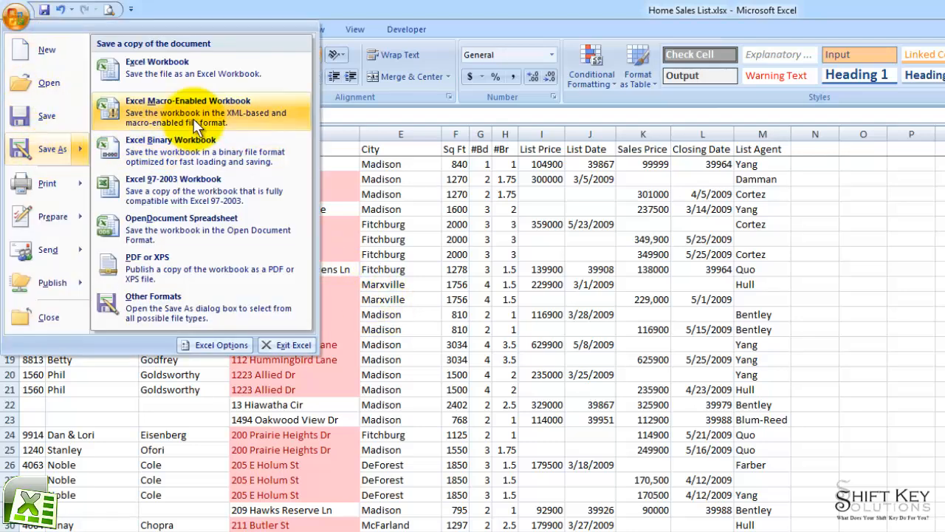
pyautogui.click(220, 76)
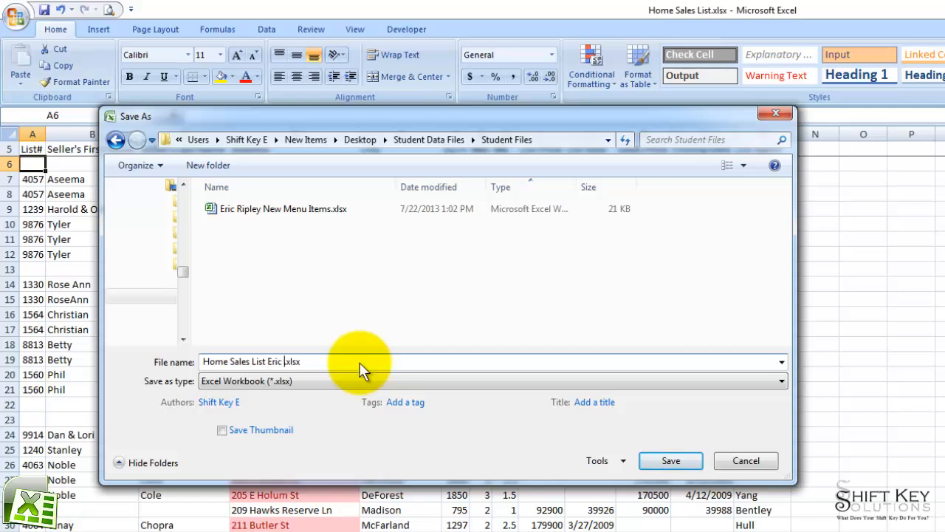
pyautogui.write('y')
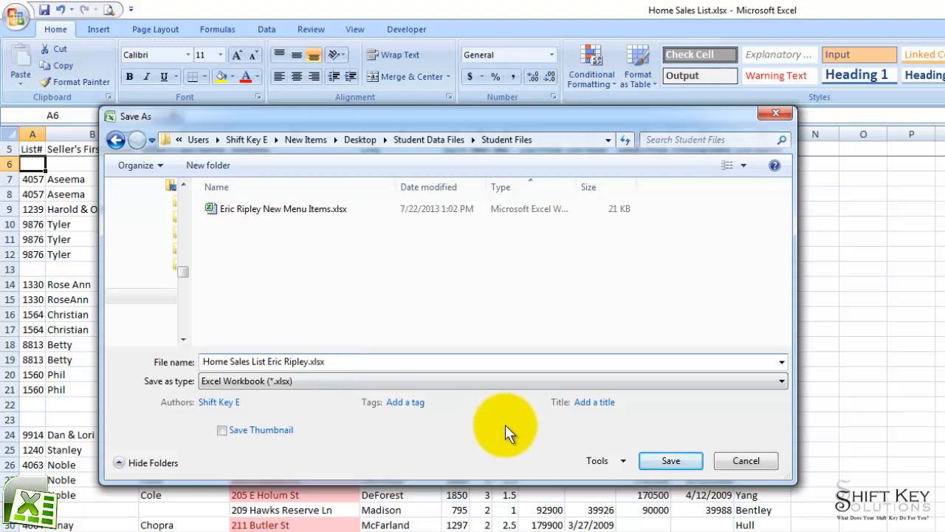
pyautogui.click(672, 460)
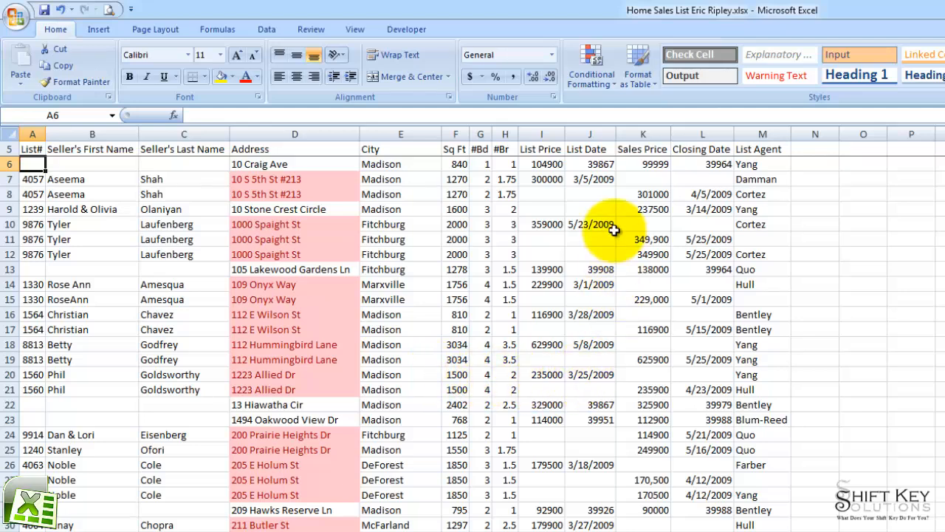
# - Format the List Price values with comma style and no decimal places, and copy that format to the Sales Price column
pyautogui.moveTo(551, 163); pyautogui.dragTo(547, 356)
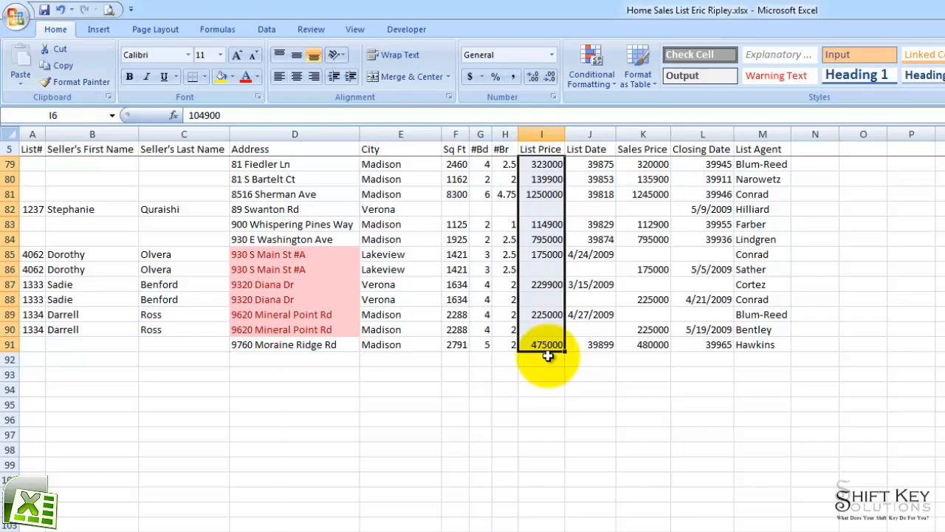
pyautogui.scroll(20, 547, 356)
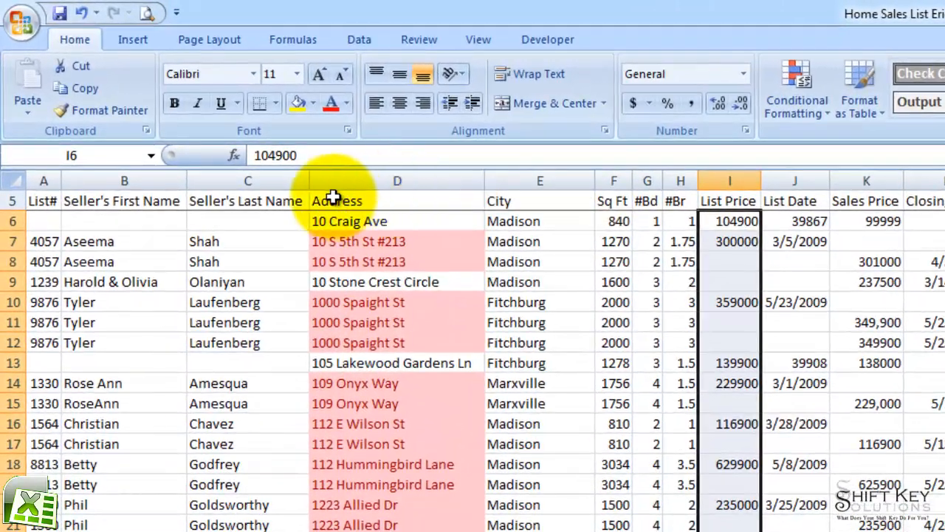
pyautogui.click(692, 107)
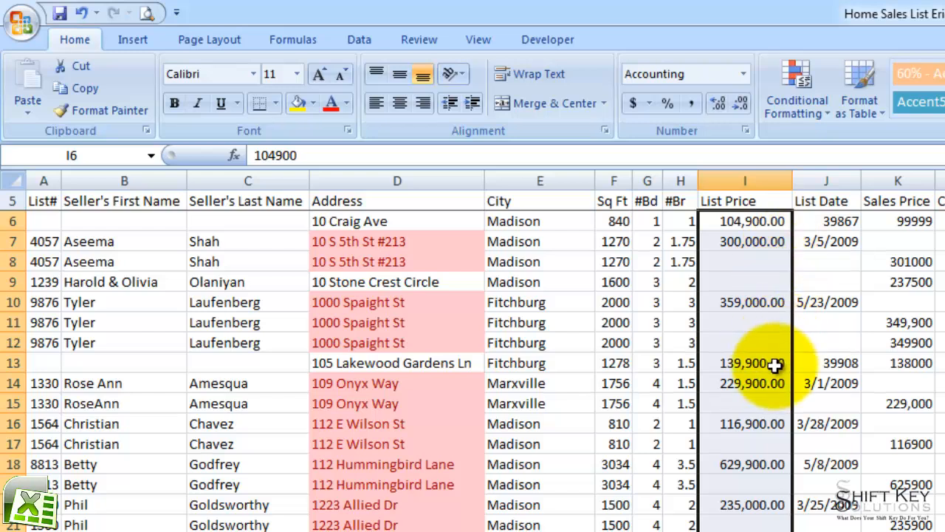
pyautogui.click(738, 108)
pyautogui.click(737, 109)
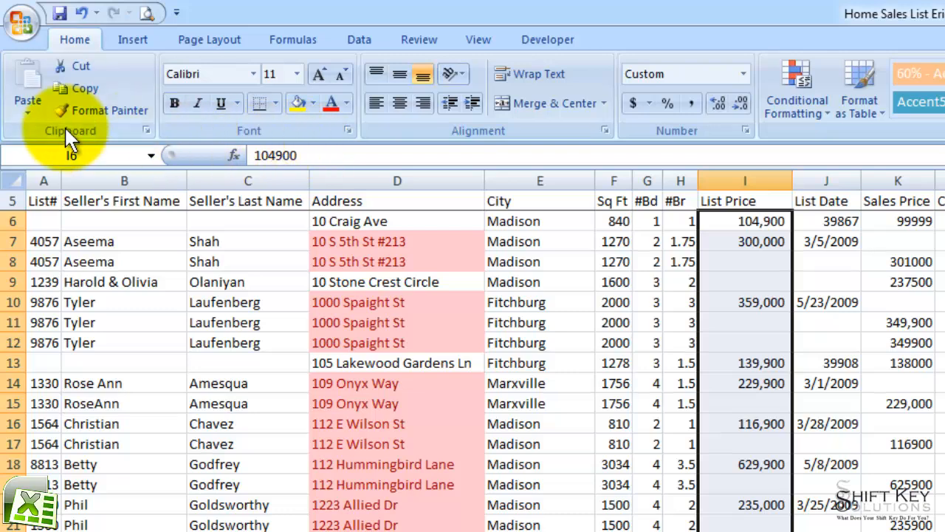
pyautogui.click(110, 111)
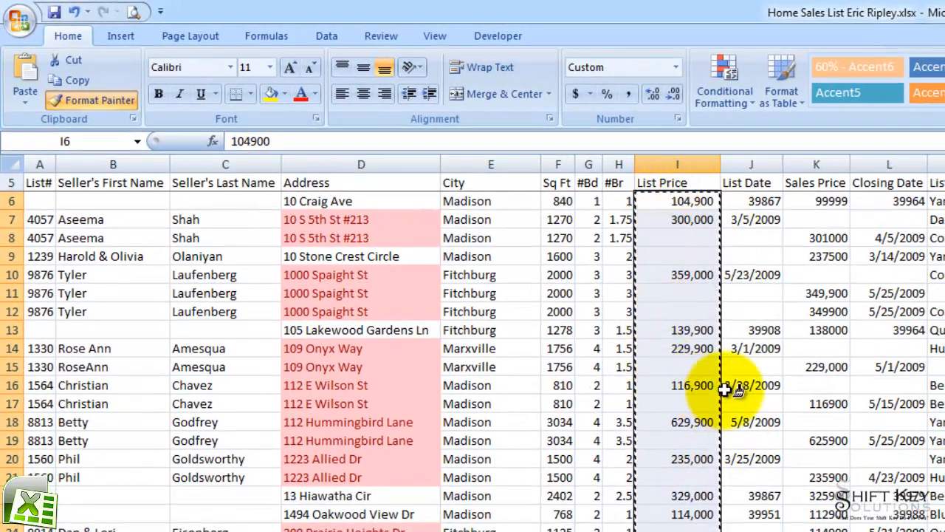
pyautogui.click(823, 202)
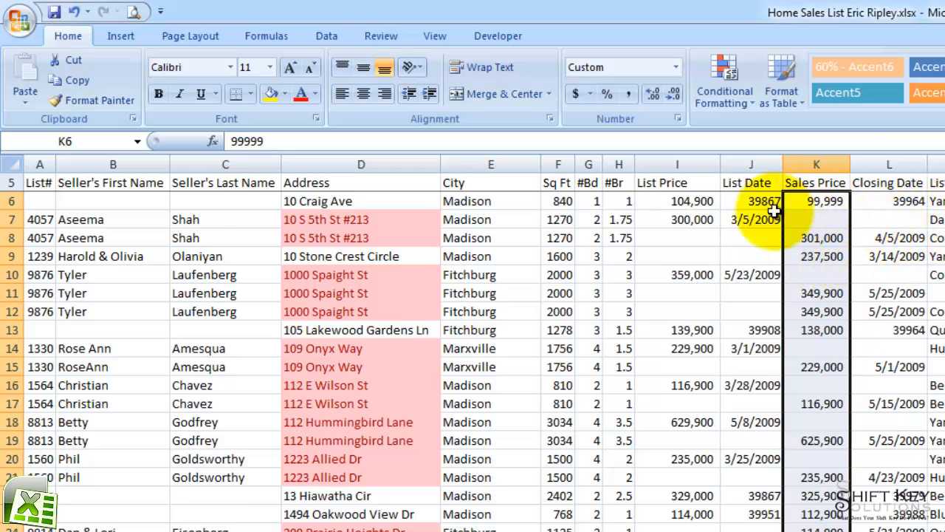
# - Format the List Date values, rows 6 to 91, as Short Date and copy that format to the Closing Date column
pyautogui.click(753, 200)
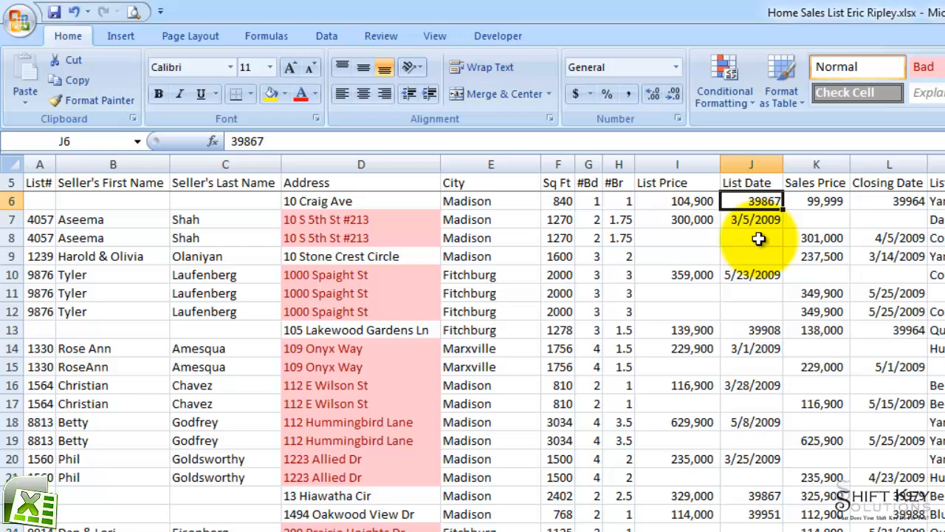
pyautogui.scroll(-20, 758, 238)
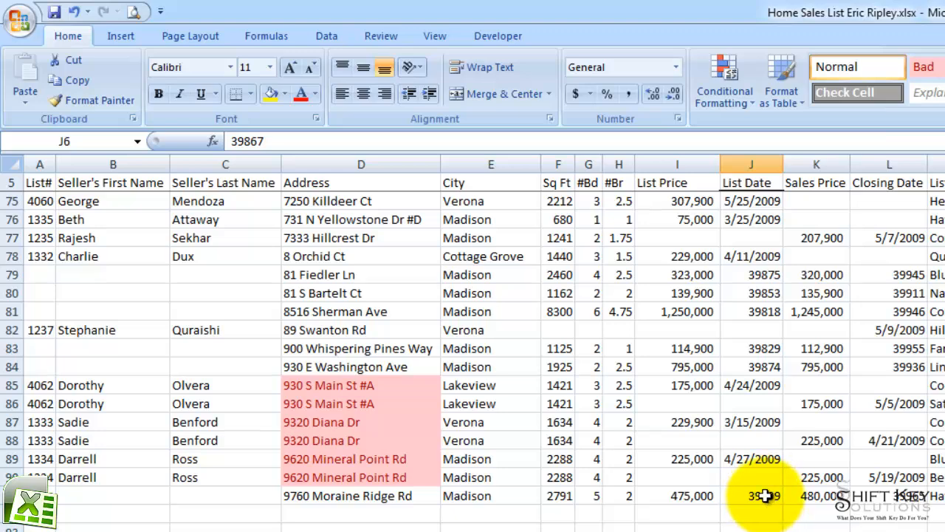
pyautogui.keyDown('shift'); pyautogui.click(765, 496); pyautogui.keyUp('shift')
pyautogui.scroll(13, 761, 495)
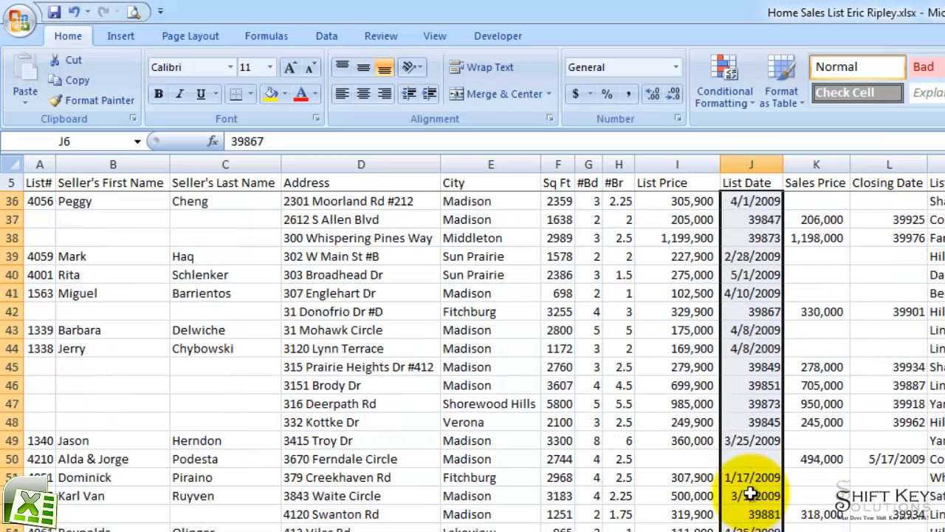
pyautogui.scroll(1, 751, 494)
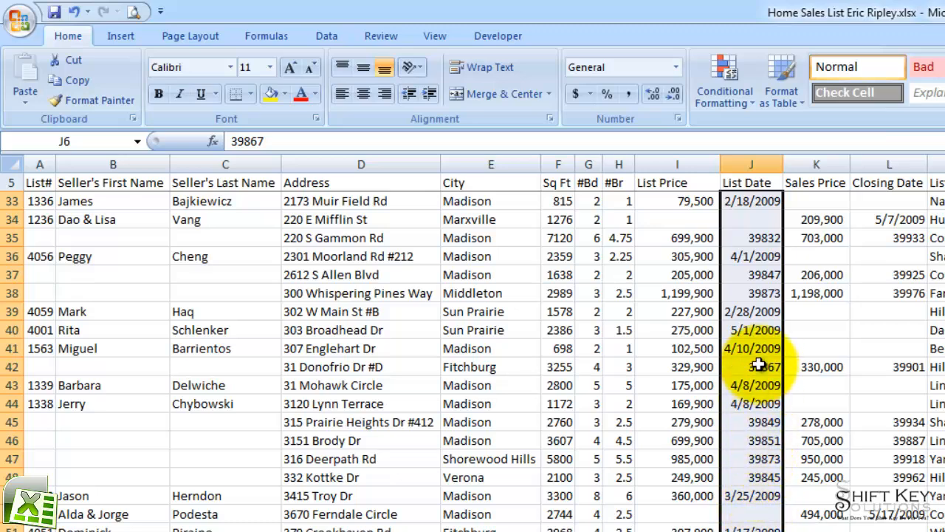
pyautogui.scroll(1, 757, 345)
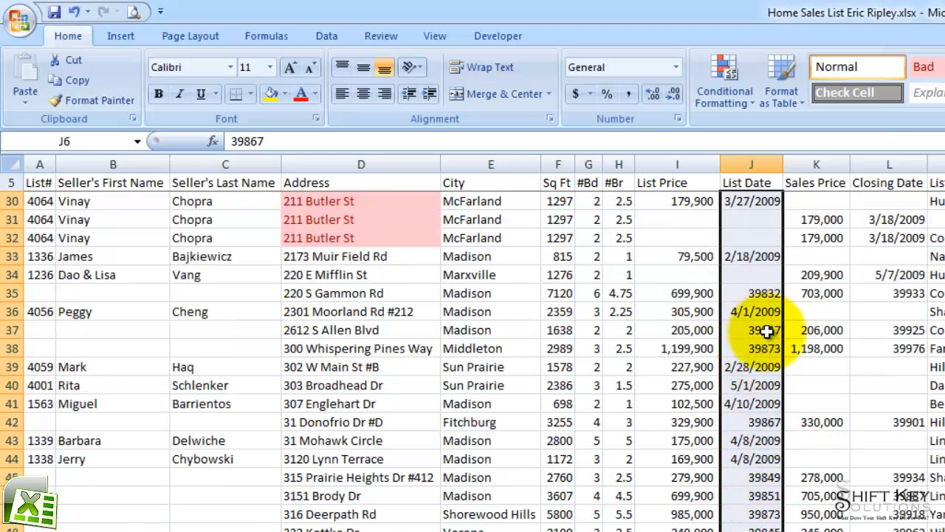
pyautogui.scroll(8, 766, 329)
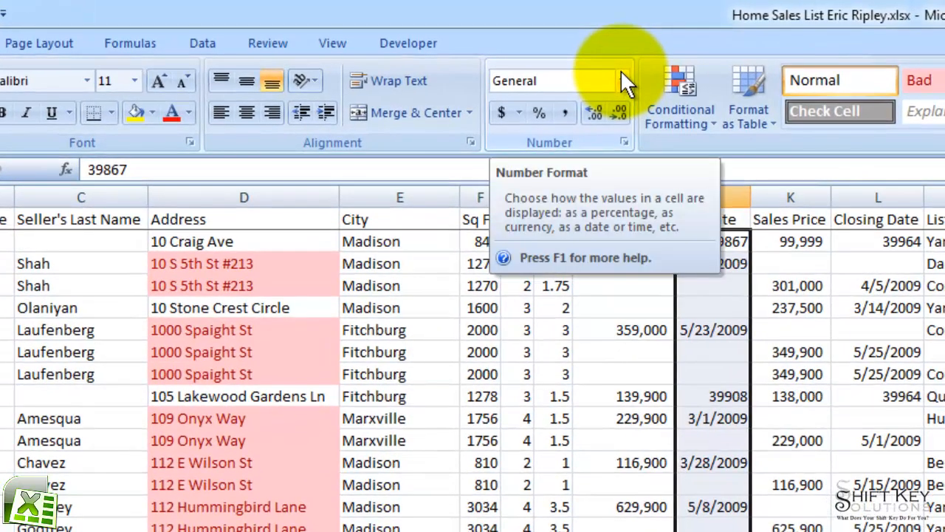
pyautogui.click(621, 78)
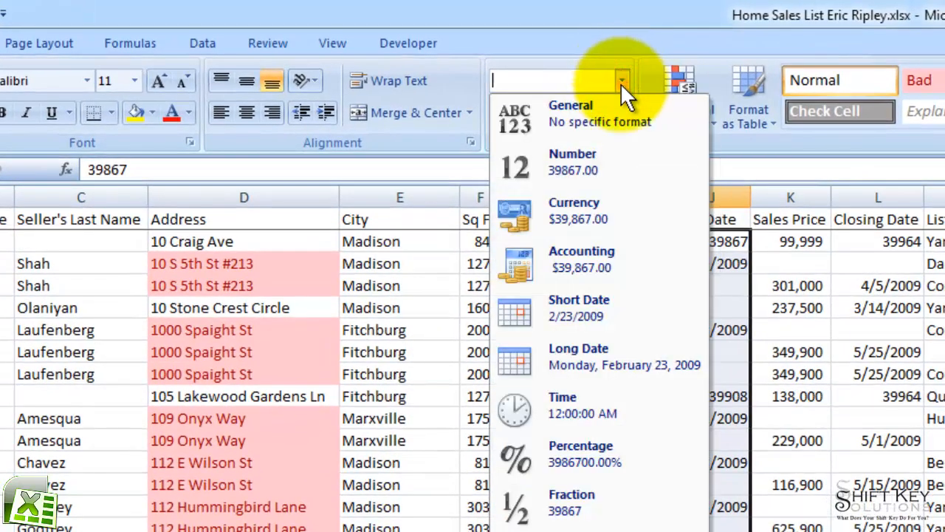
pyautogui.click(648, 311)
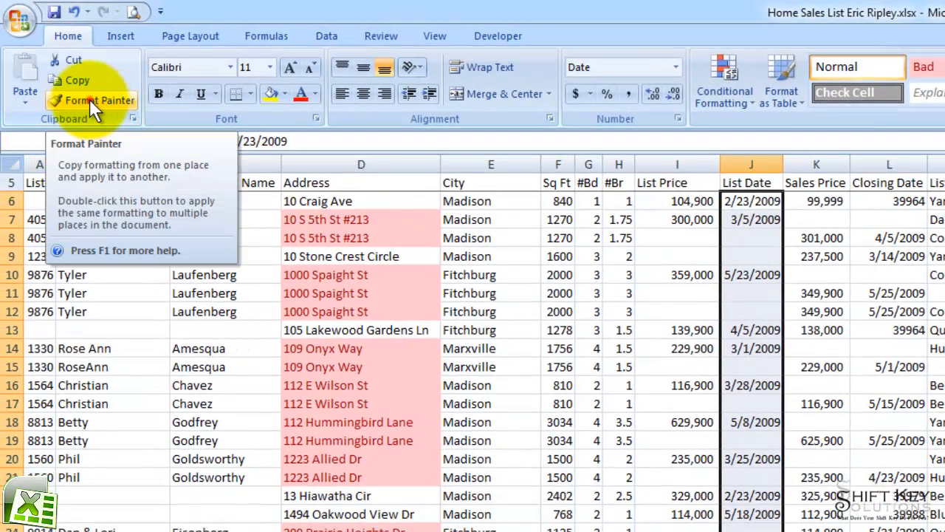
pyautogui.click(89, 99)
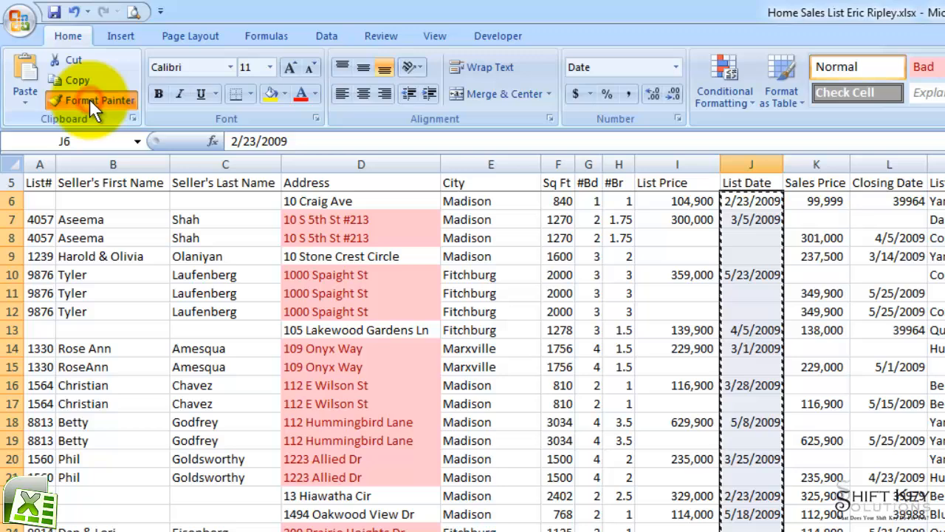
pyautogui.click(896, 200)
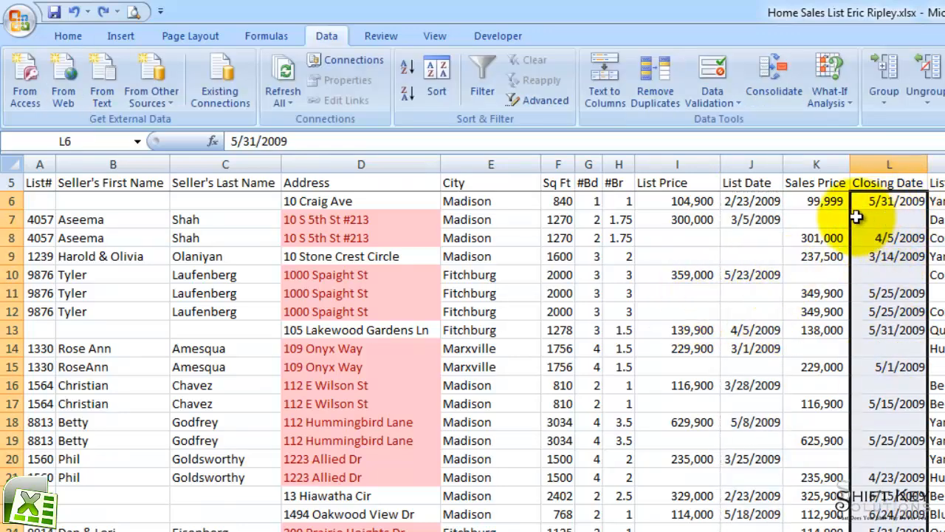
pyautogui.click(686, 201)
pyautogui.click(618, 349)
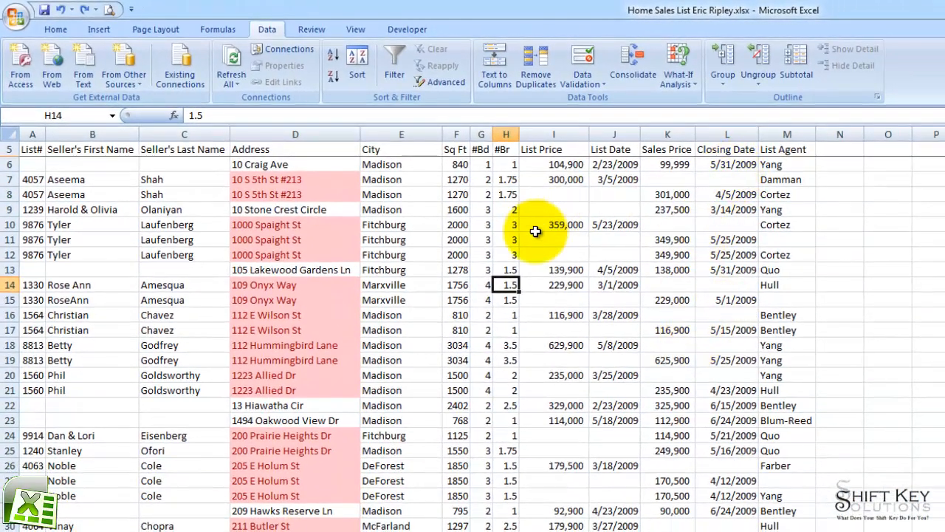
pyautogui.click(565, 181)
pyautogui.click(430, 194)
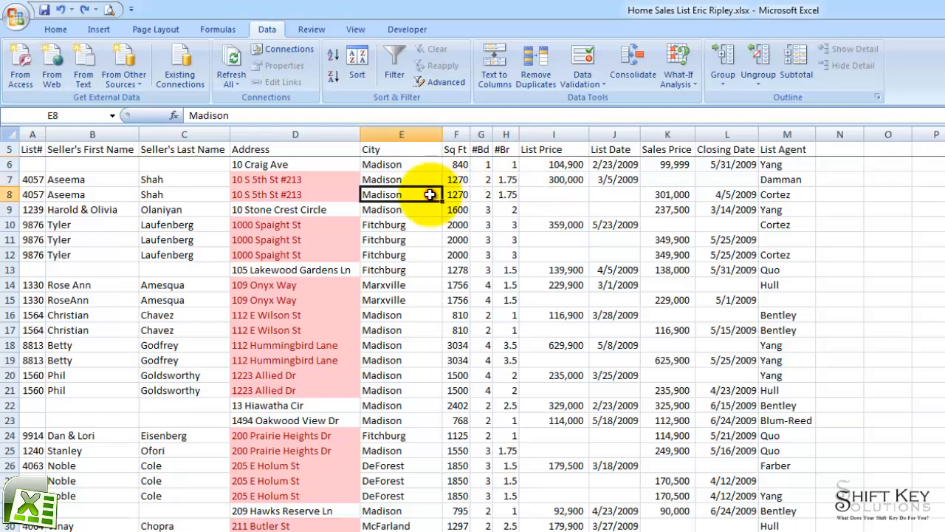
# - Start Remove Duplicates on the home sales list and deselect all of the columns to compare
pyautogui.click(553, 194)
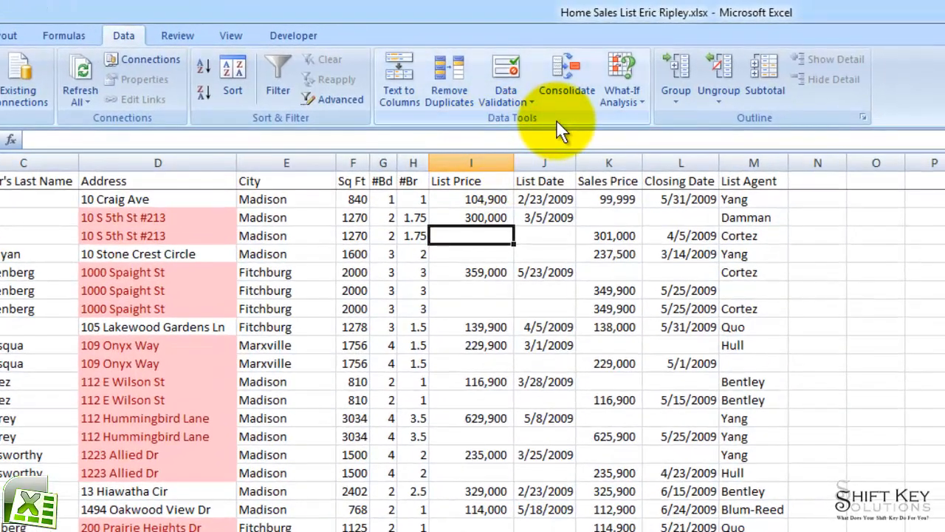
pyautogui.click(453, 71)
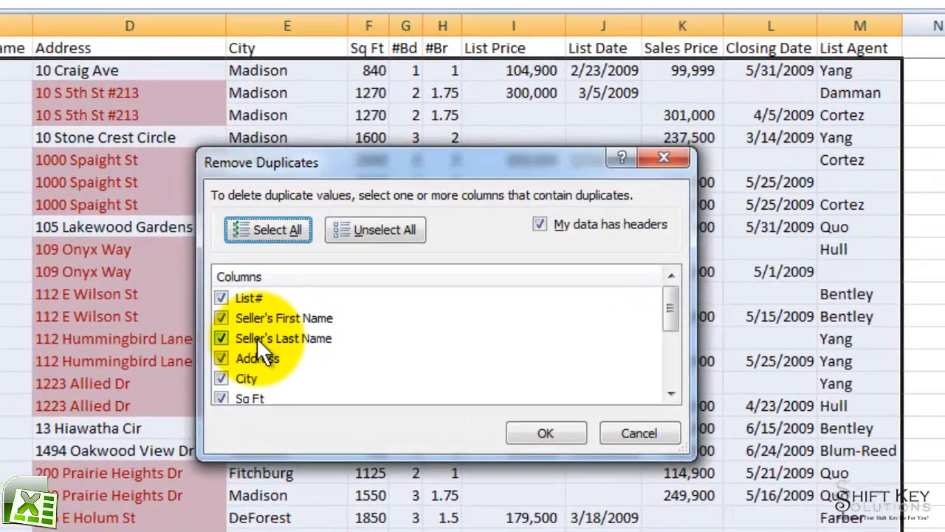
pyautogui.scroll(-3, 330, 347)
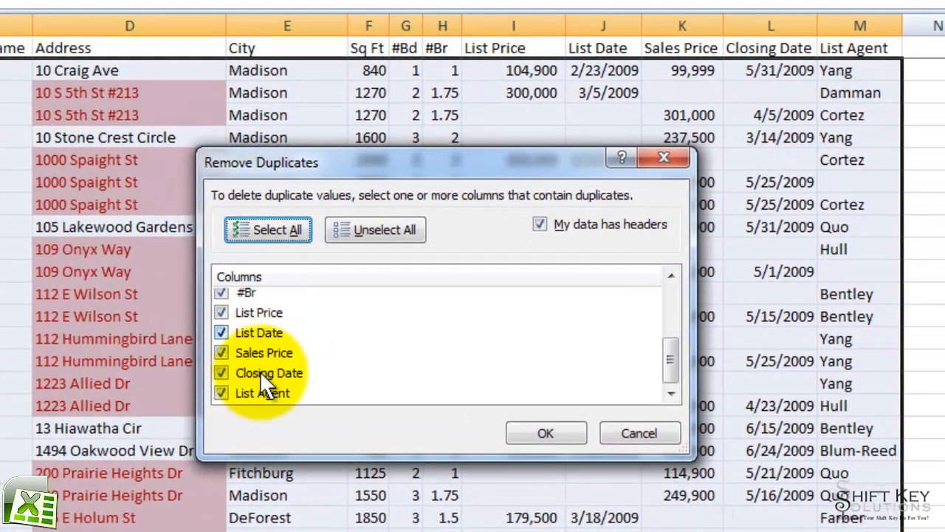
pyautogui.scroll(5, 273, 368)
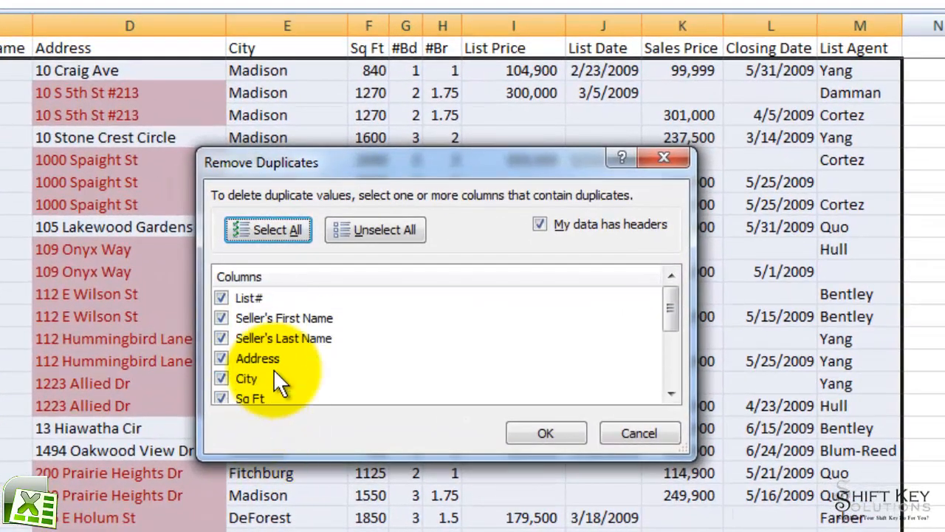
pyautogui.click(372, 232)
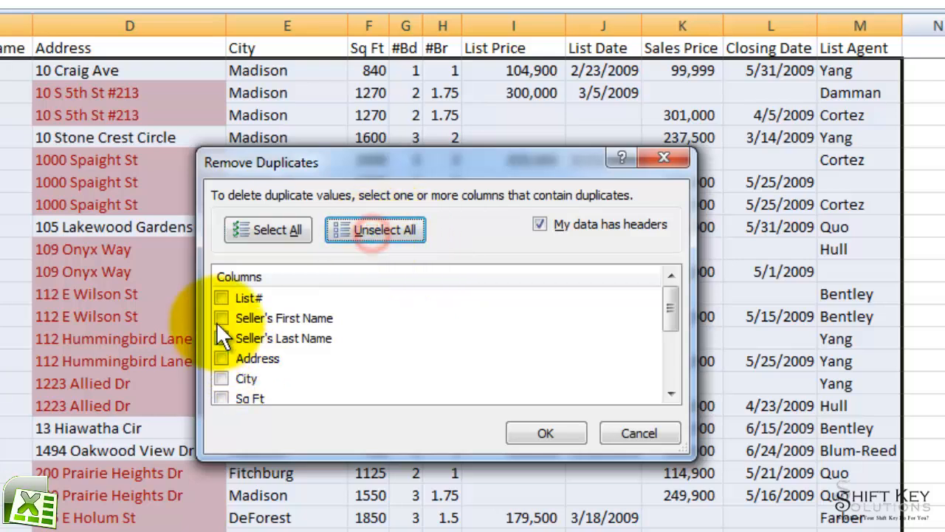
# - Remove the duplicate records from the list by comparing only the Address column, and dismiss the summary message
pyautogui.scroll(-5, 336, 334)
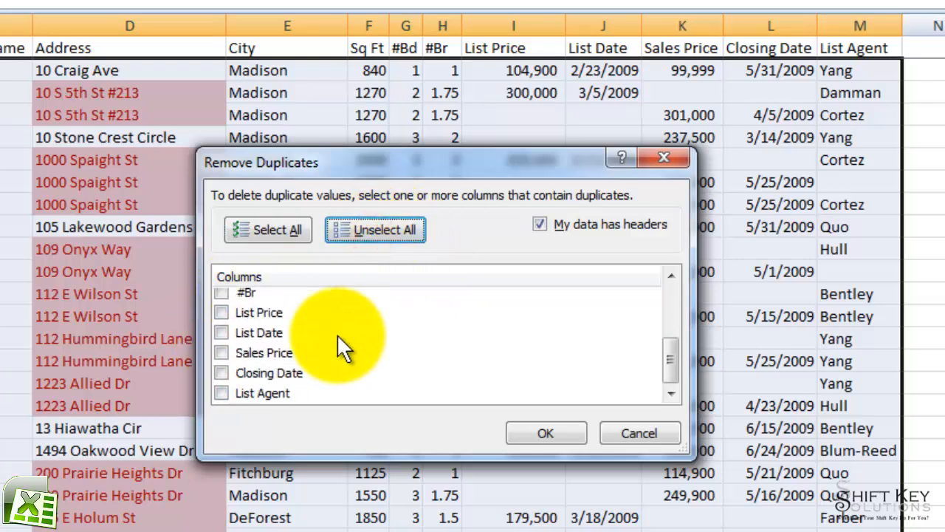
pyautogui.scroll(5, 337, 334)
pyautogui.click(243, 358)
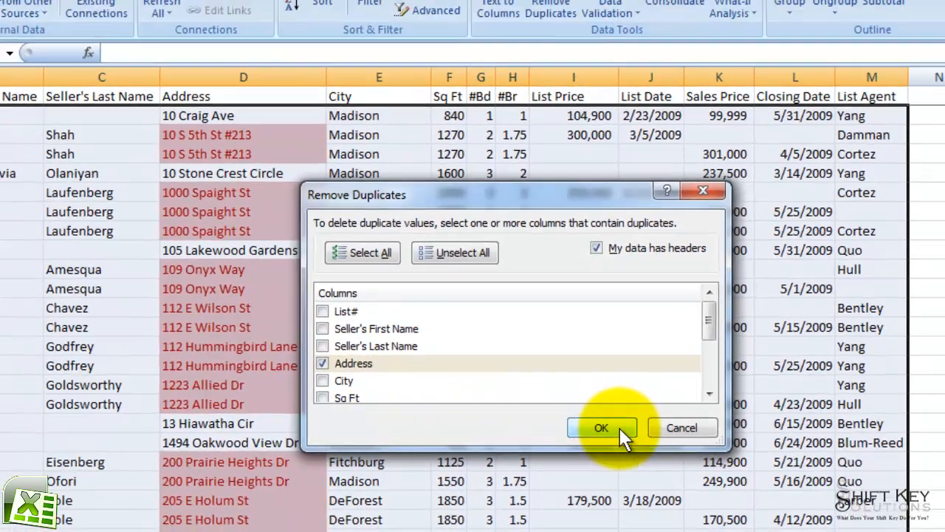
pyautogui.click(620, 428)
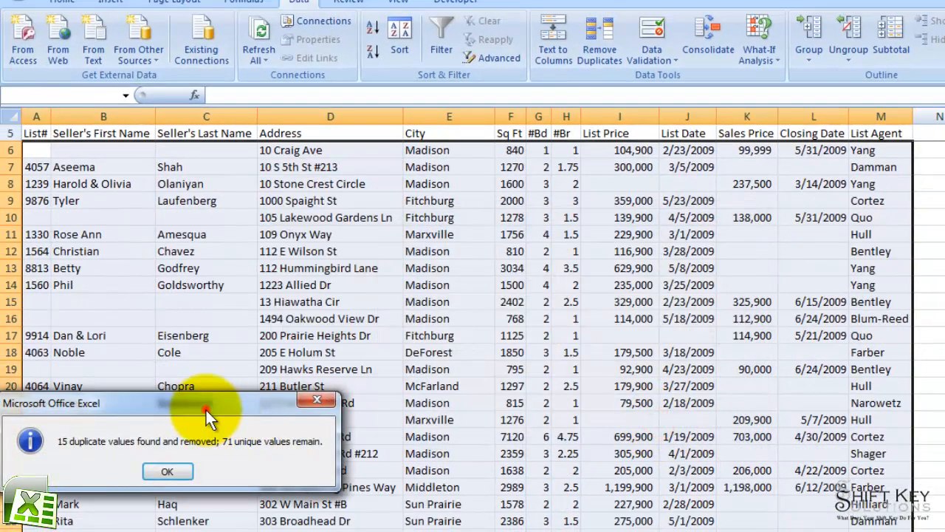
pyautogui.moveTo(206, 410); pyautogui.dragTo(474, 357)
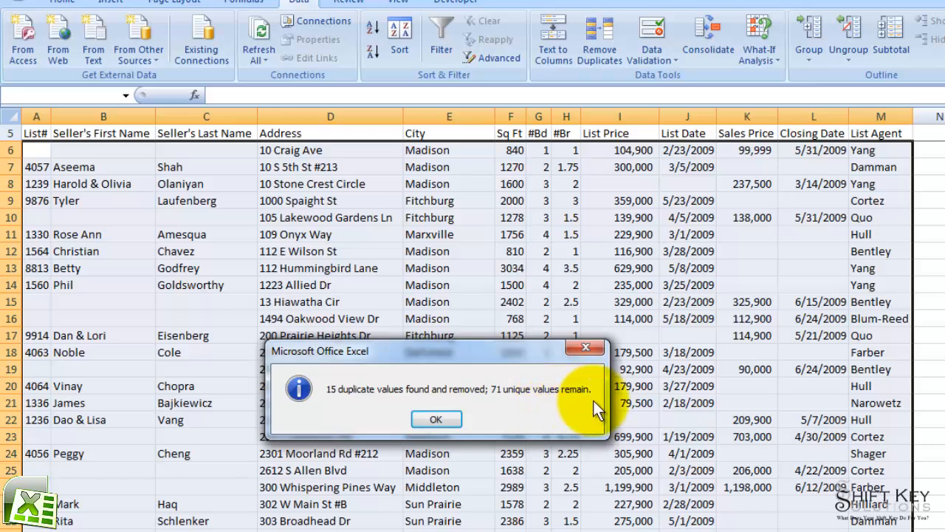
pyautogui.click(436, 415)
pyautogui.scroll(-3, 436, 413)
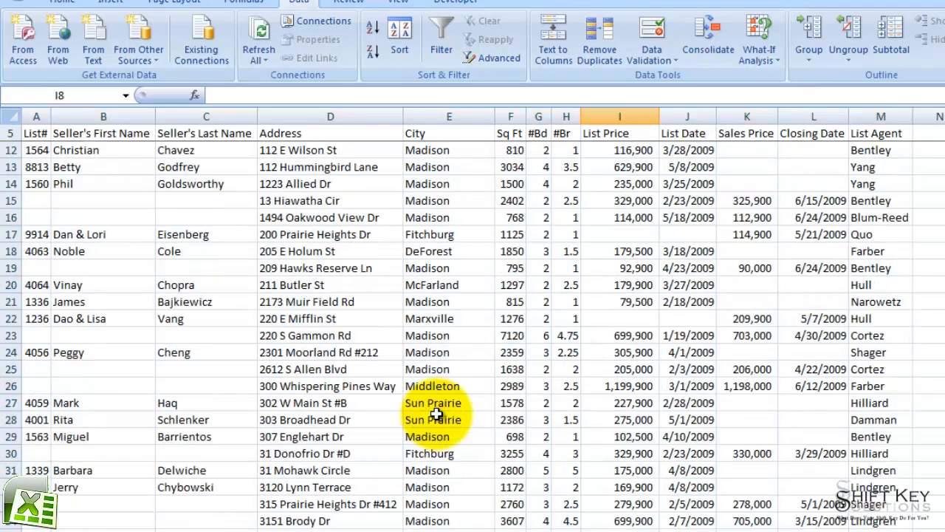
pyautogui.scroll(3, 435, 412)
pyautogui.click(569, 194)
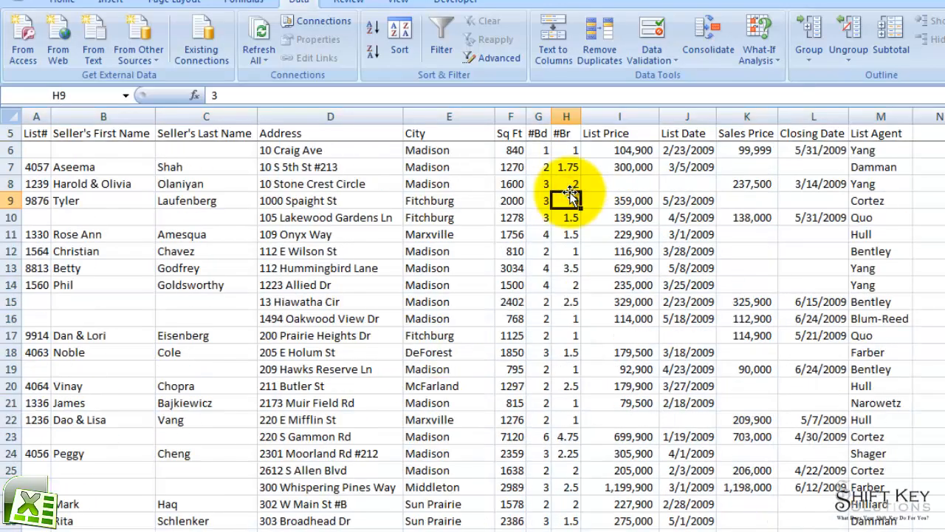